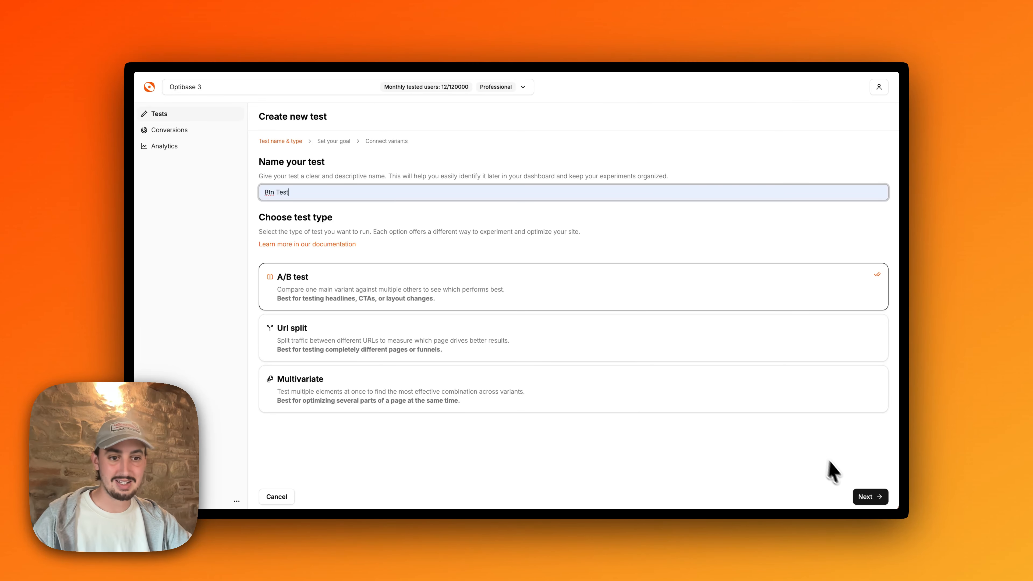
# Accept the A/B test's name and type, and create a Click conversion named "Btn Click" that counts once per user
pyautogui.click(863, 498)
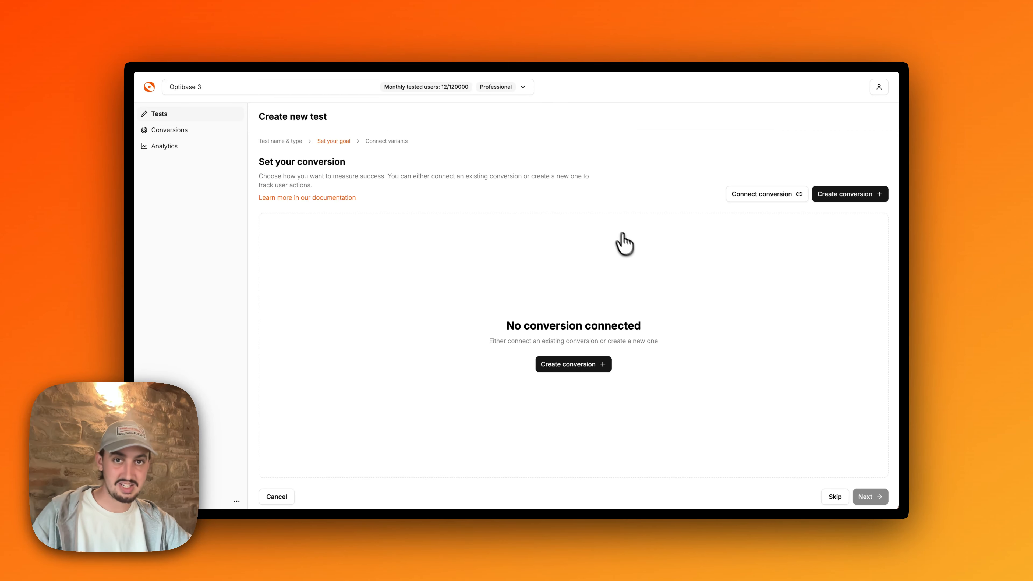
pyautogui.click(841, 202)
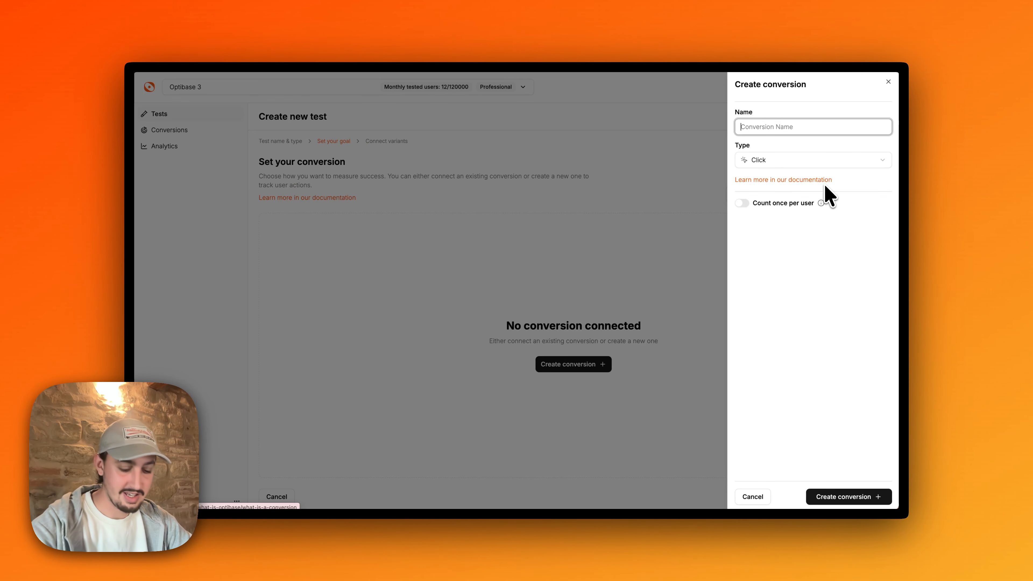
pyautogui.write('Btn C')
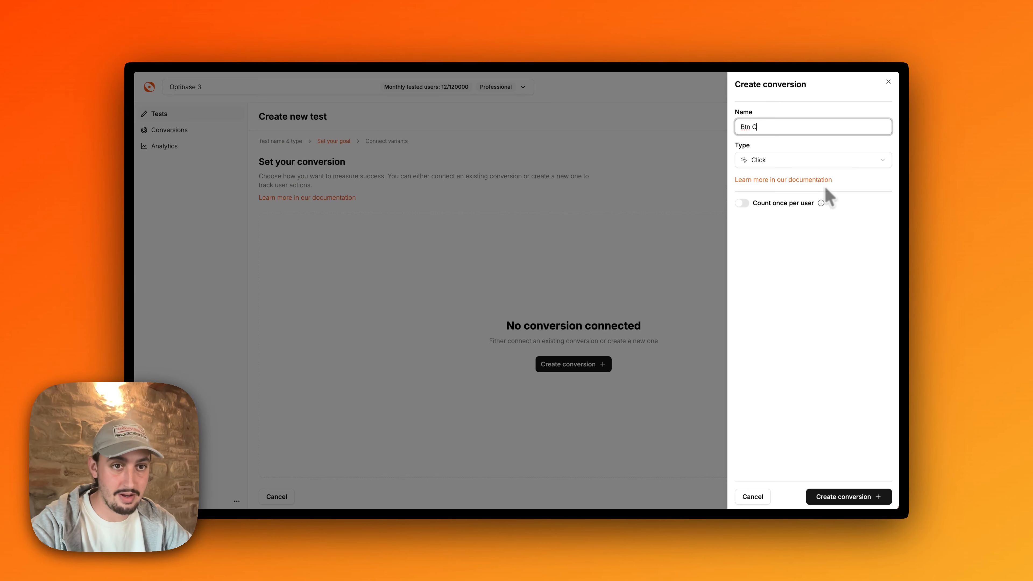
pyautogui.write('lick')
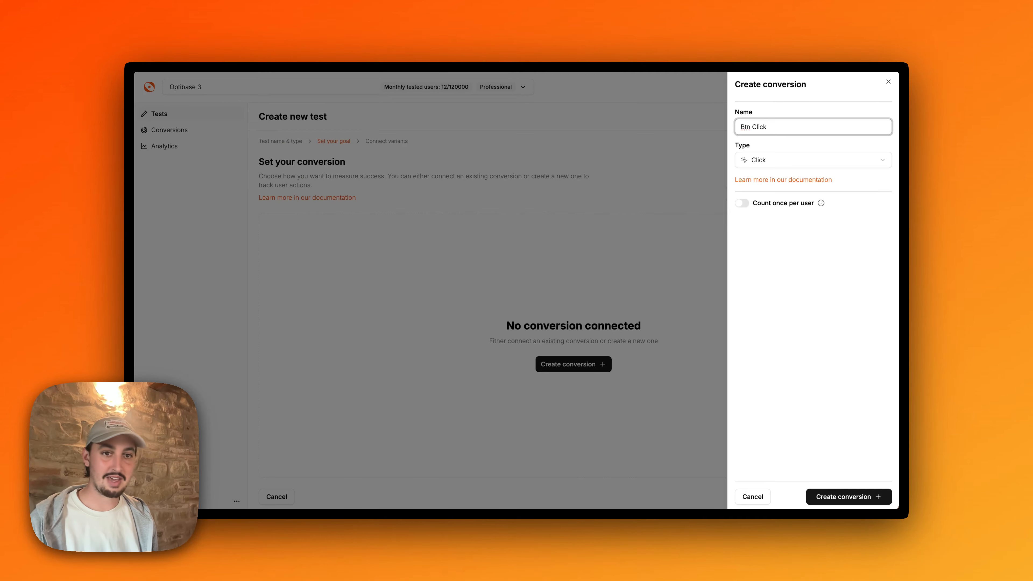
pyautogui.click(739, 203)
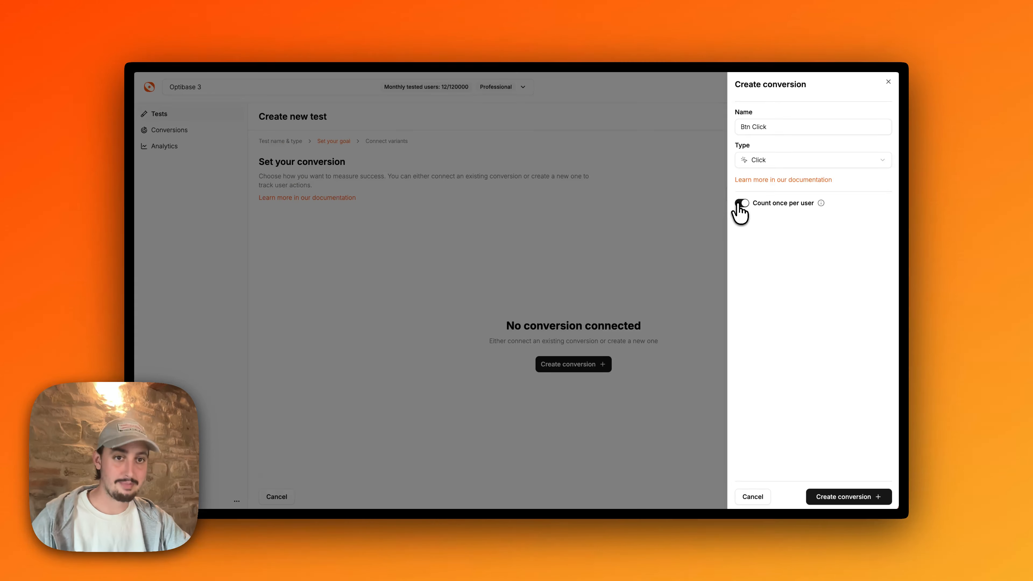
pyautogui.click(755, 160)
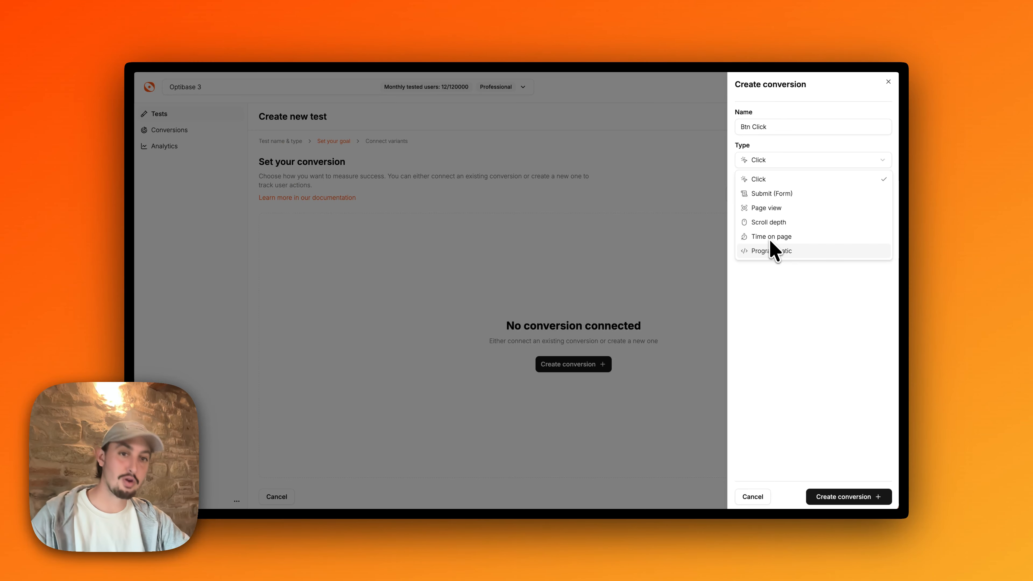
pyautogui.click(787, 179)
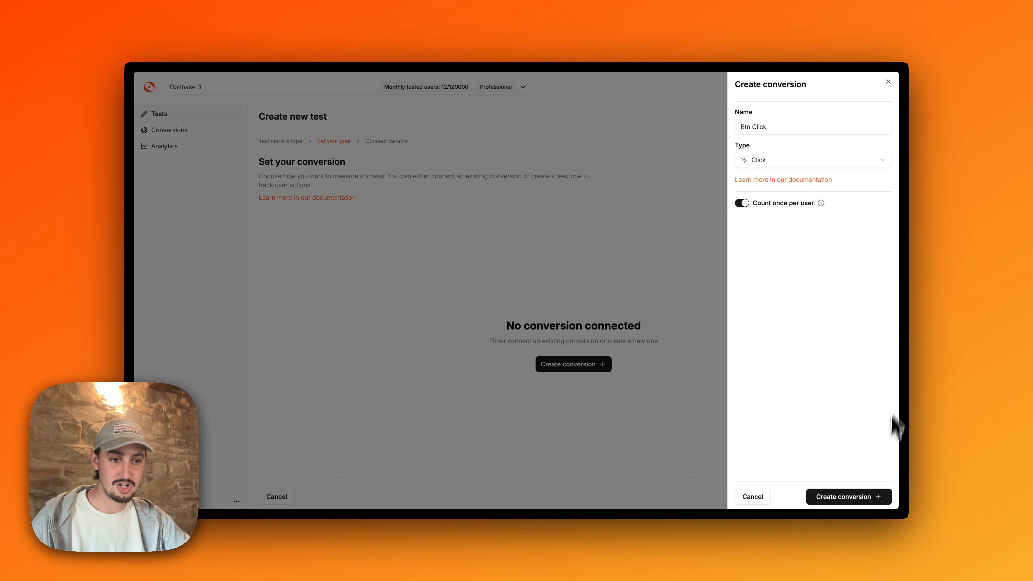
pyautogui.click(834, 497)
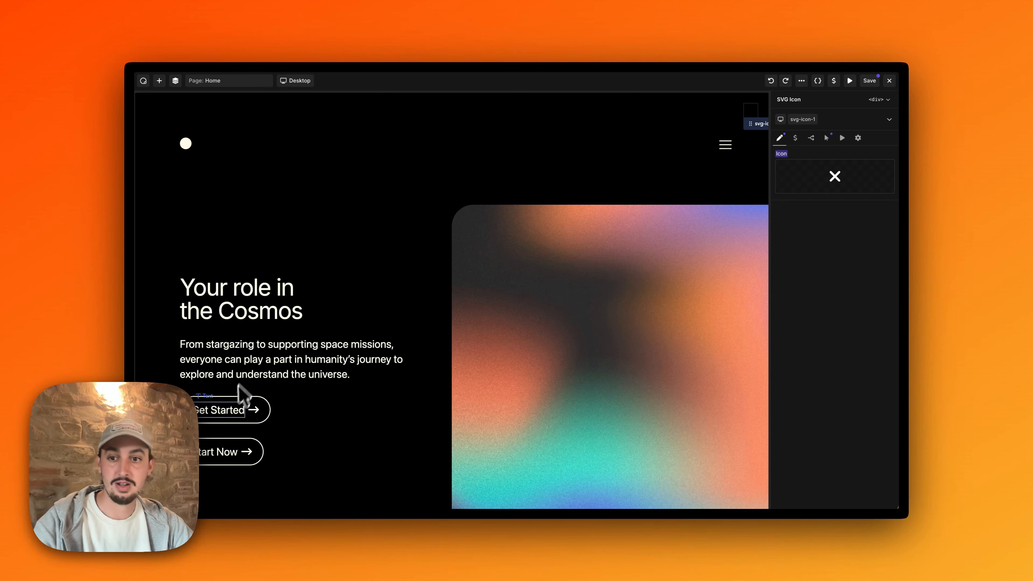
# In the website page builder, set the data-optibase-conversion-id attribute of the Get Started hero button to btn_click
pyautogui.click(227, 413)
pyautogui.click(811, 246)
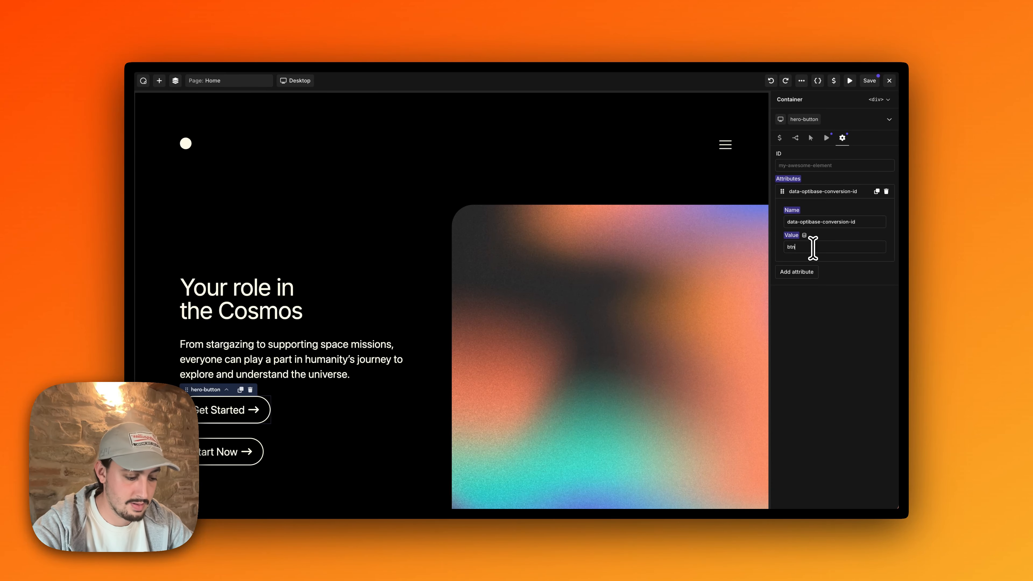
pyautogui.write('btn_click')
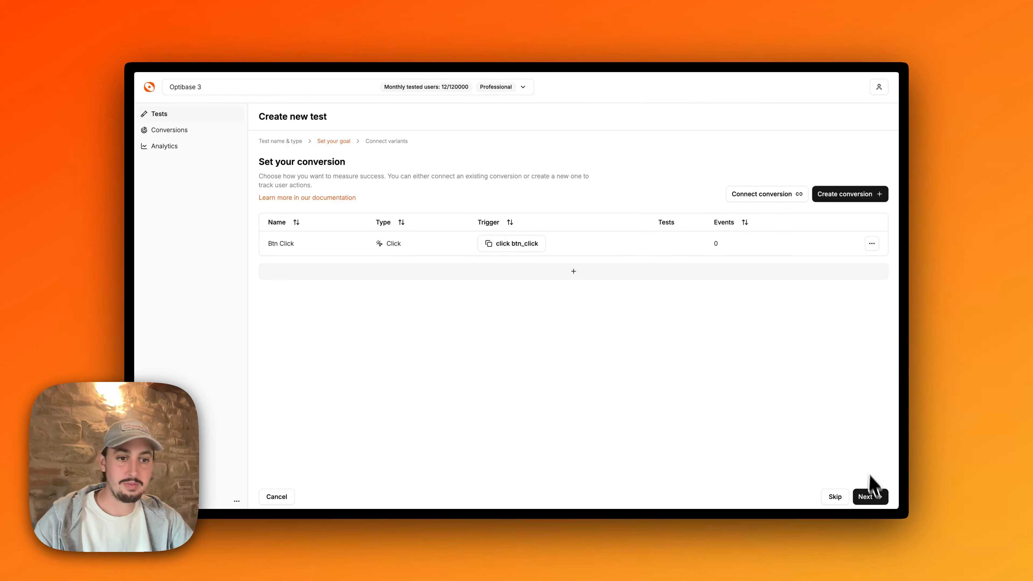
# Back in Optibase, continue to the variants stage and create two variants named "Btn 1" and "Btn 2"
pyautogui.click(870, 496)
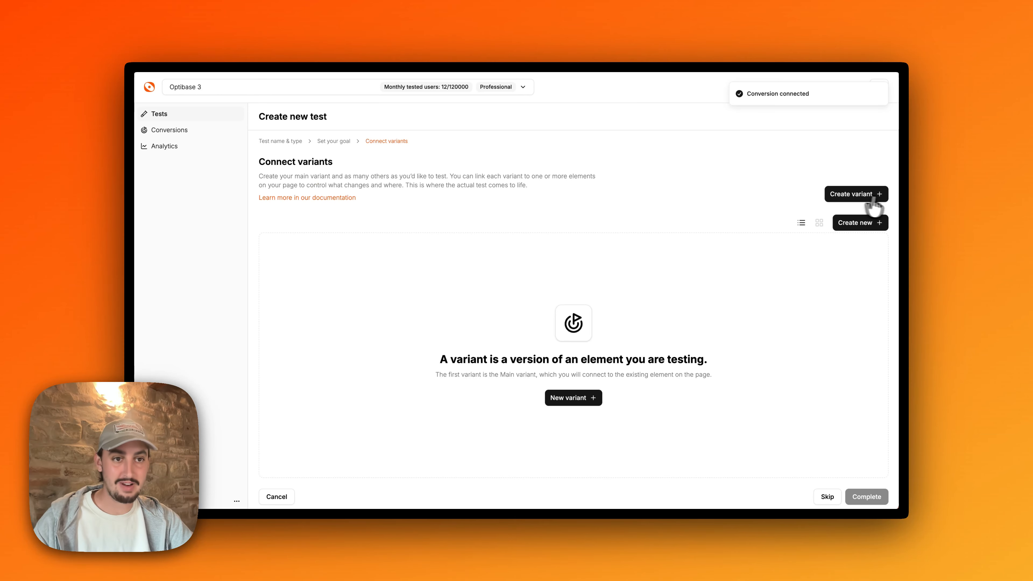
pyautogui.click(848, 194)
pyautogui.write('Btn 1')
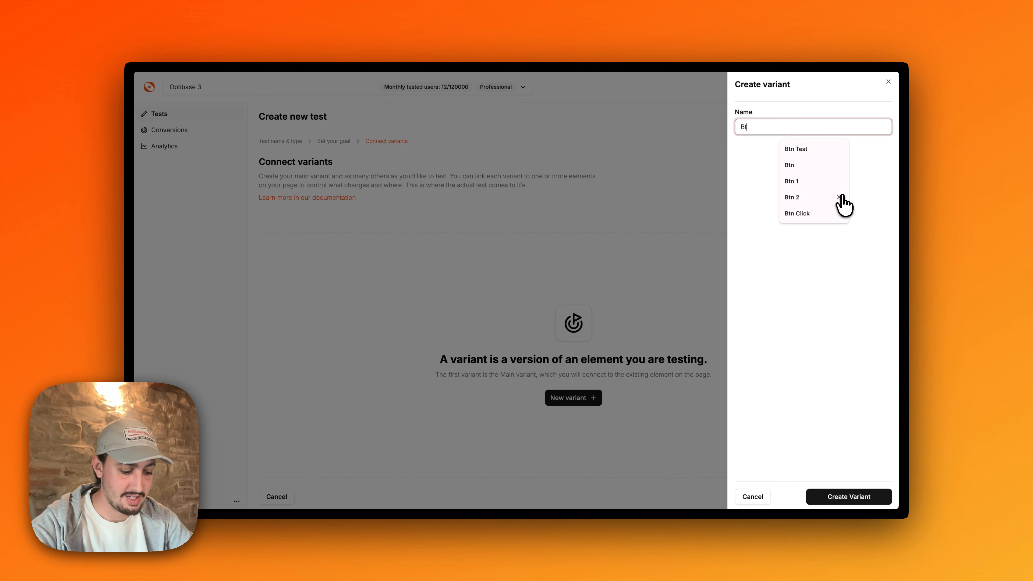
pyautogui.click(837, 496)
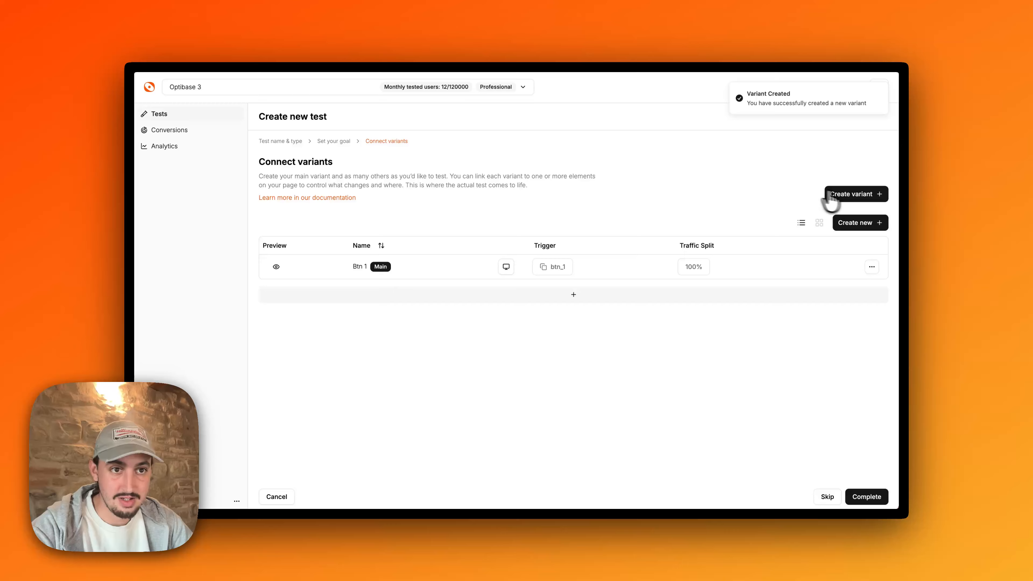
pyautogui.click(830, 195)
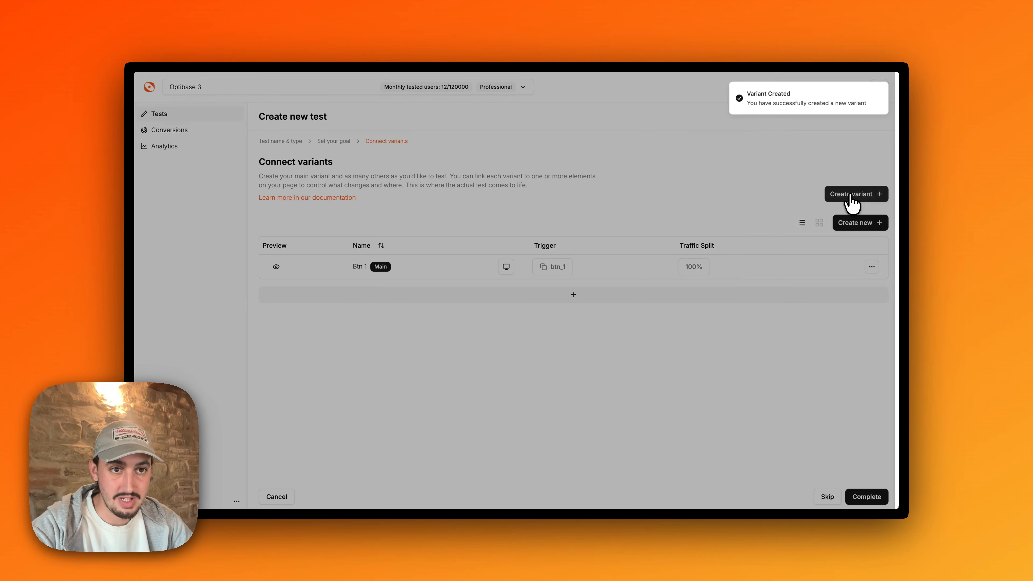
pyautogui.write('Btn 2')
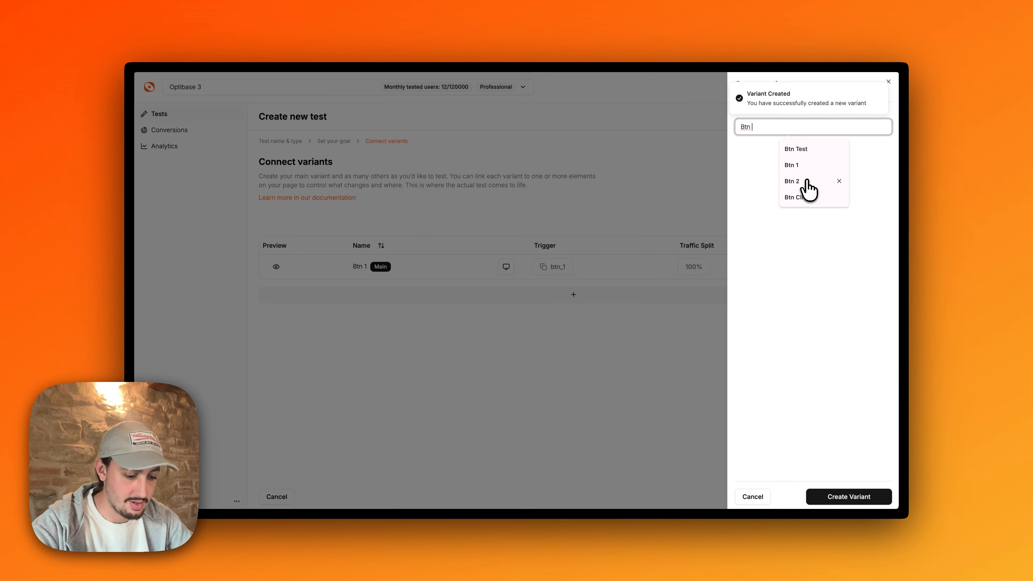
pyautogui.click(840, 498)
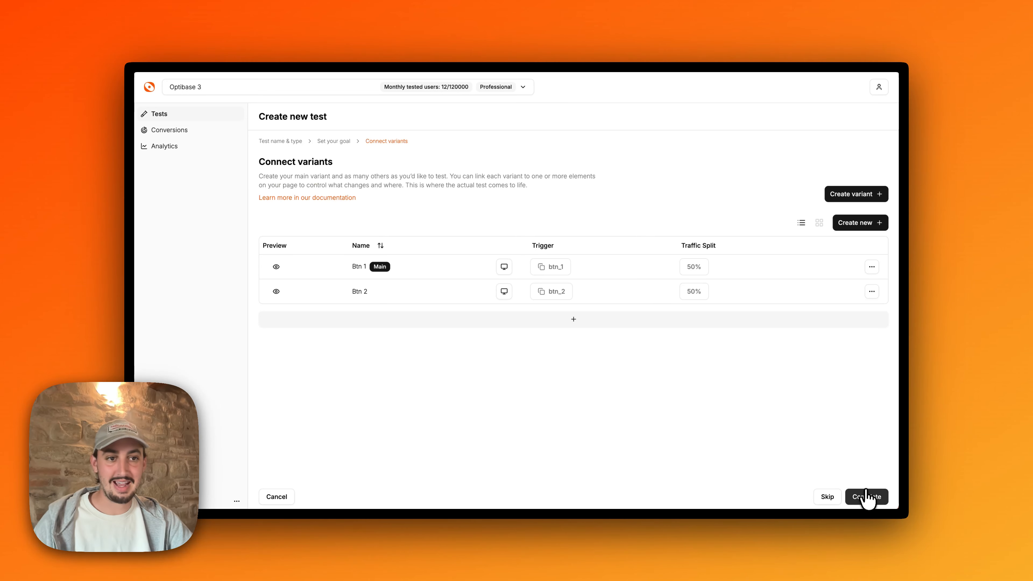
# Complete the test setup and set the status of Btn Test to Active
pyautogui.click(867, 497)
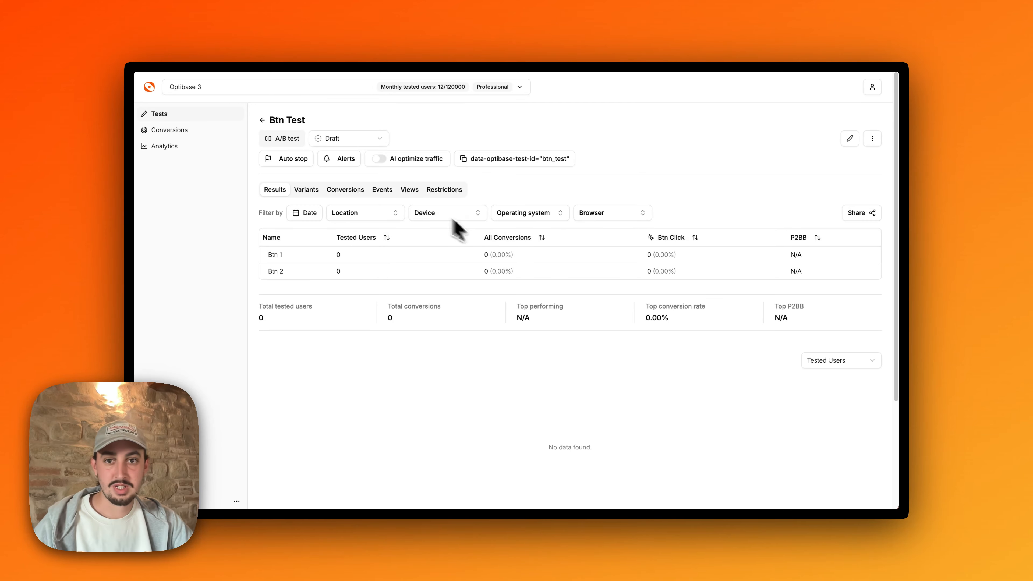
pyautogui.click(346, 139)
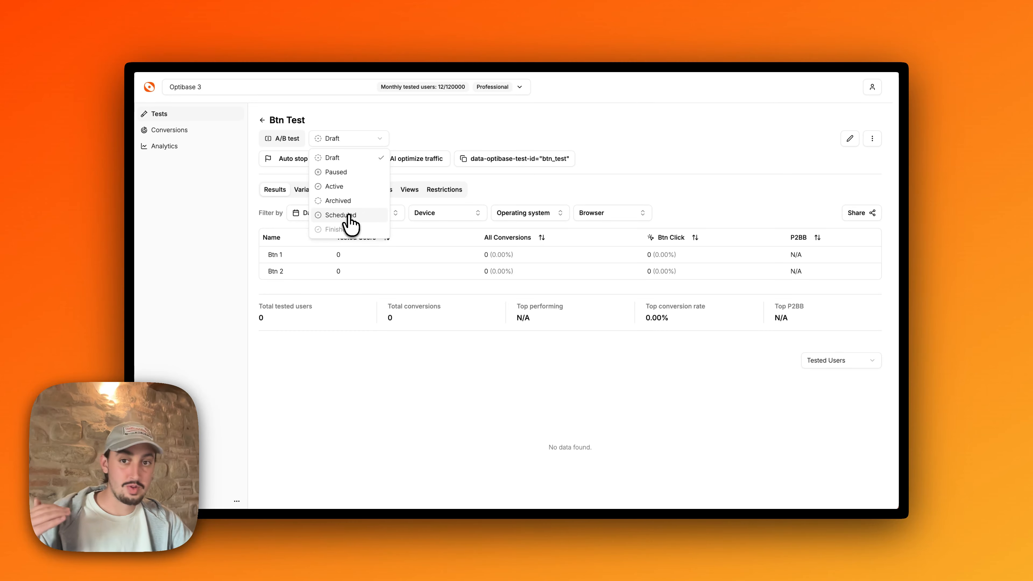
pyautogui.click(342, 187)
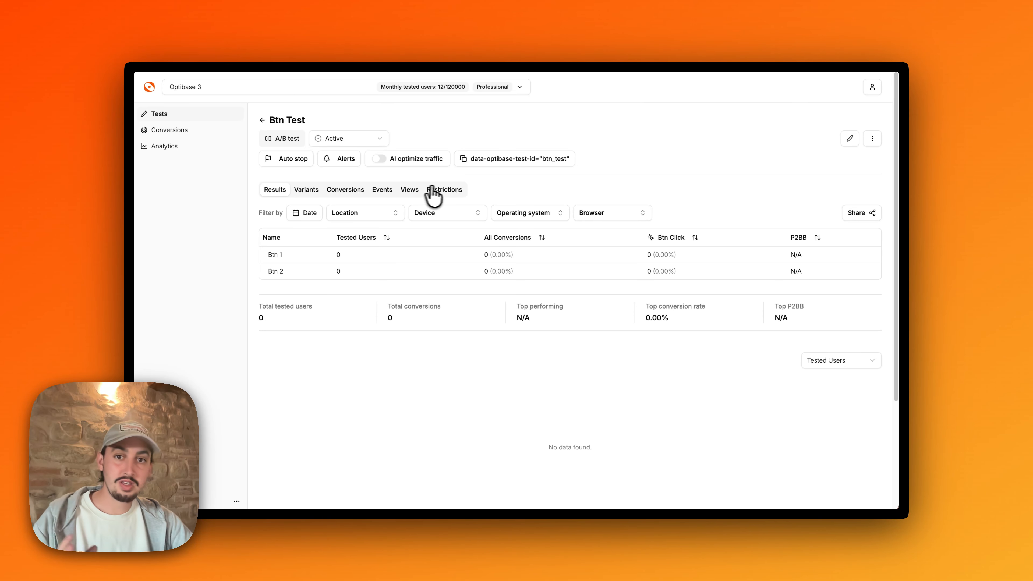
# Review the test's restrictions for location, screen size, operating system and browser
pyautogui.click(441, 191)
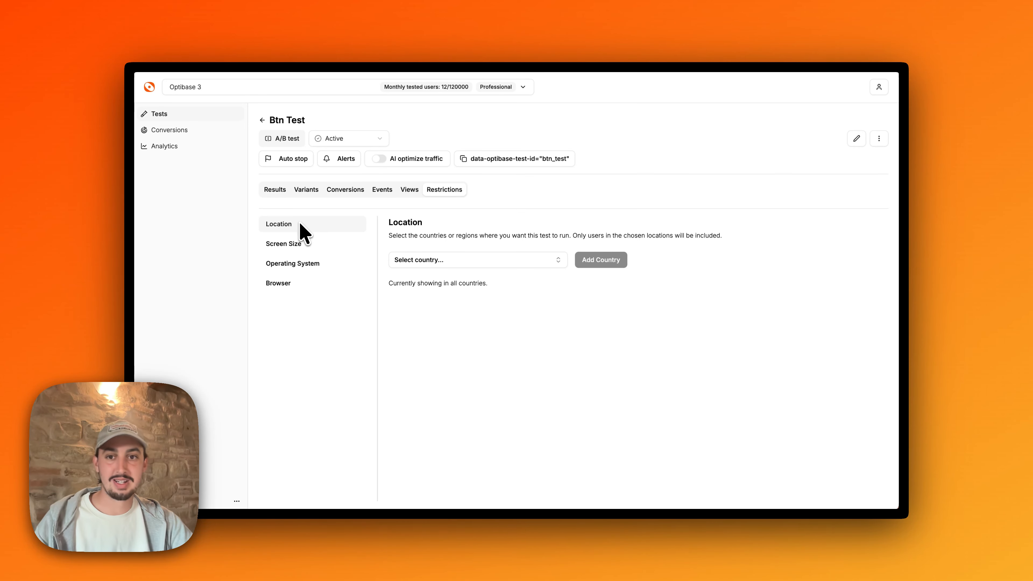
pyautogui.click(289, 244)
pyautogui.click(296, 265)
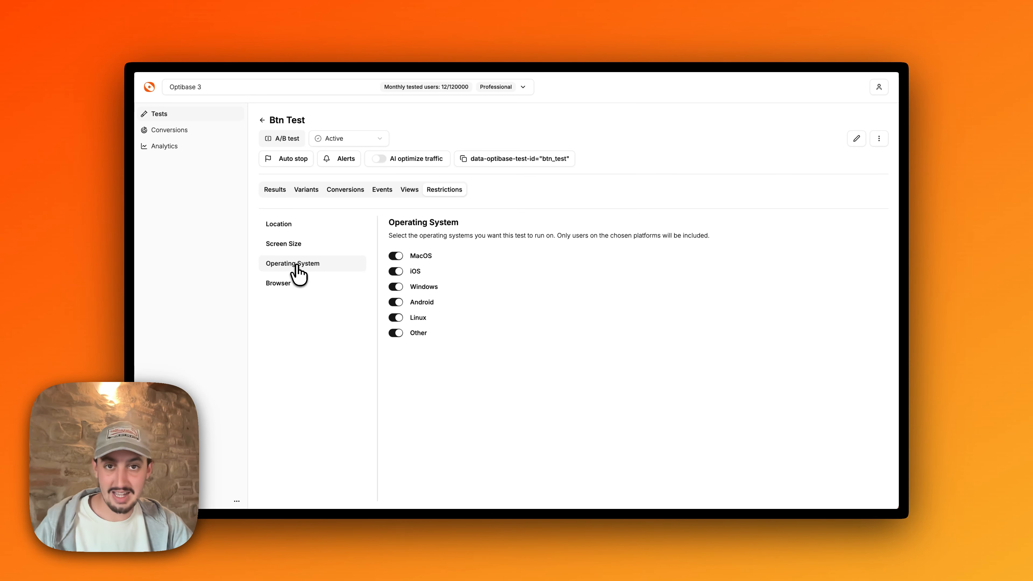
pyautogui.click(299, 286)
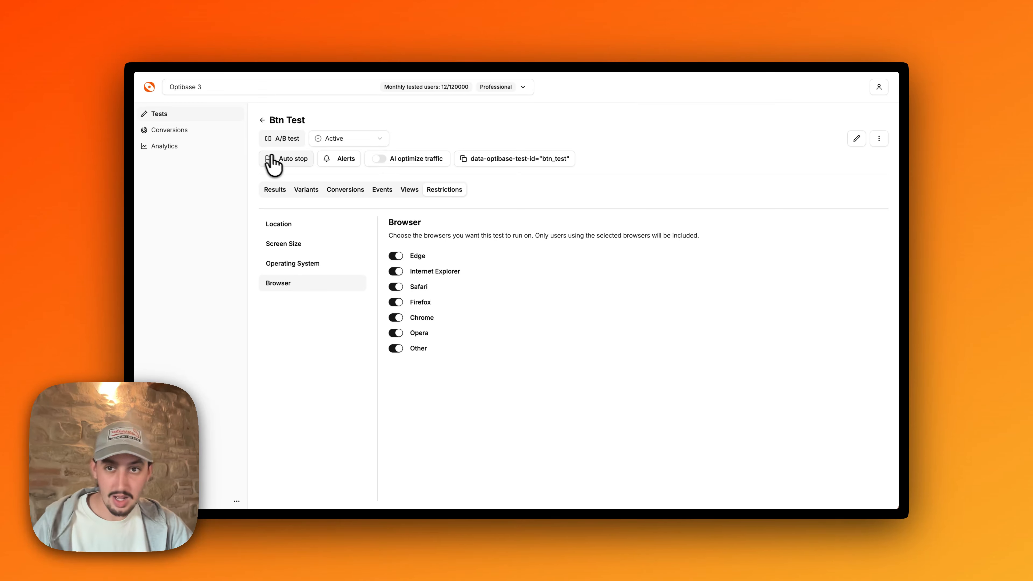
# Enable auto stop for the test when the conversion rate is 8%
pyautogui.click(285, 160)
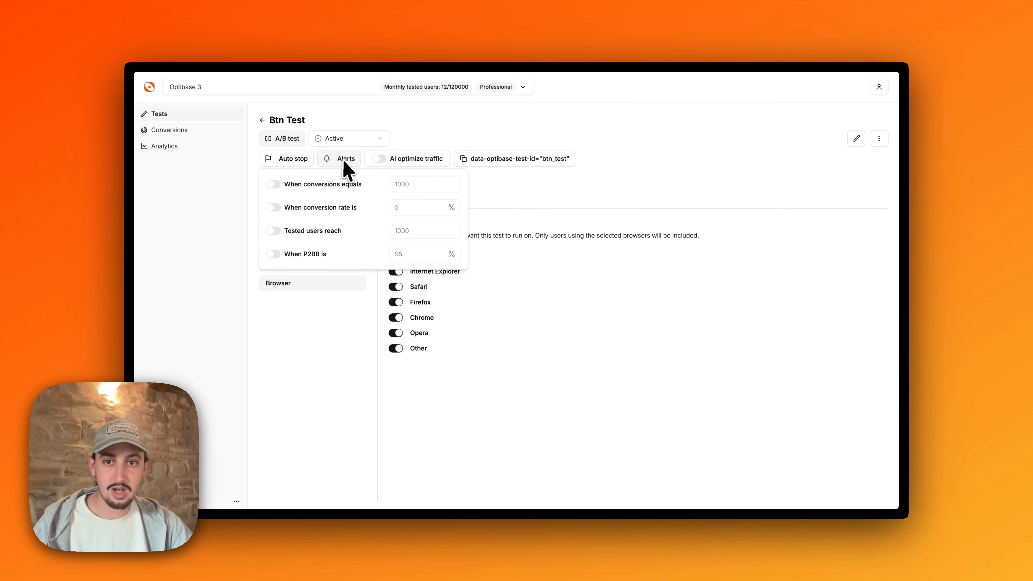
pyautogui.click(341, 162)
pyautogui.click(293, 163)
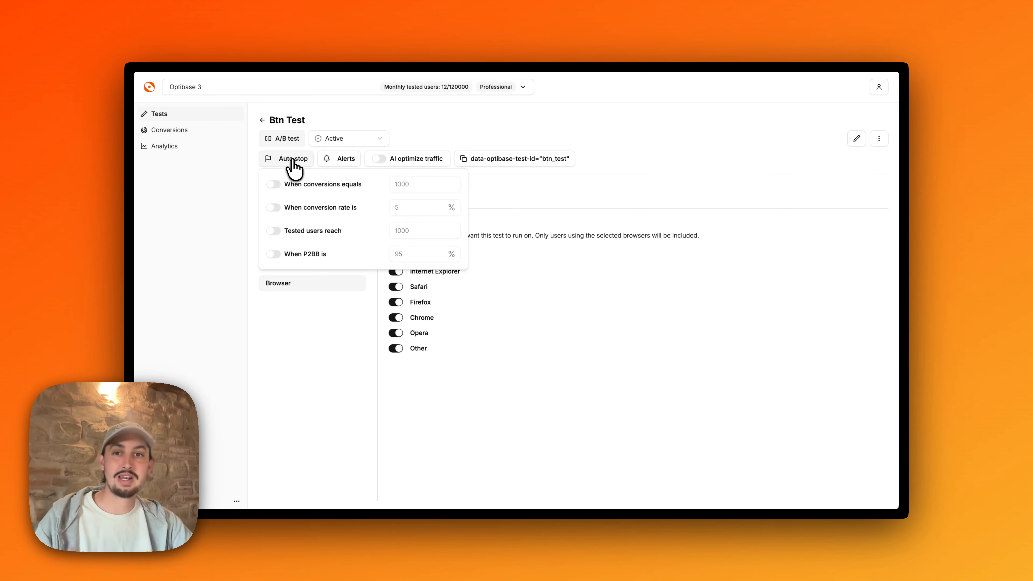
pyautogui.click(272, 209)
pyautogui.click(422, 208)
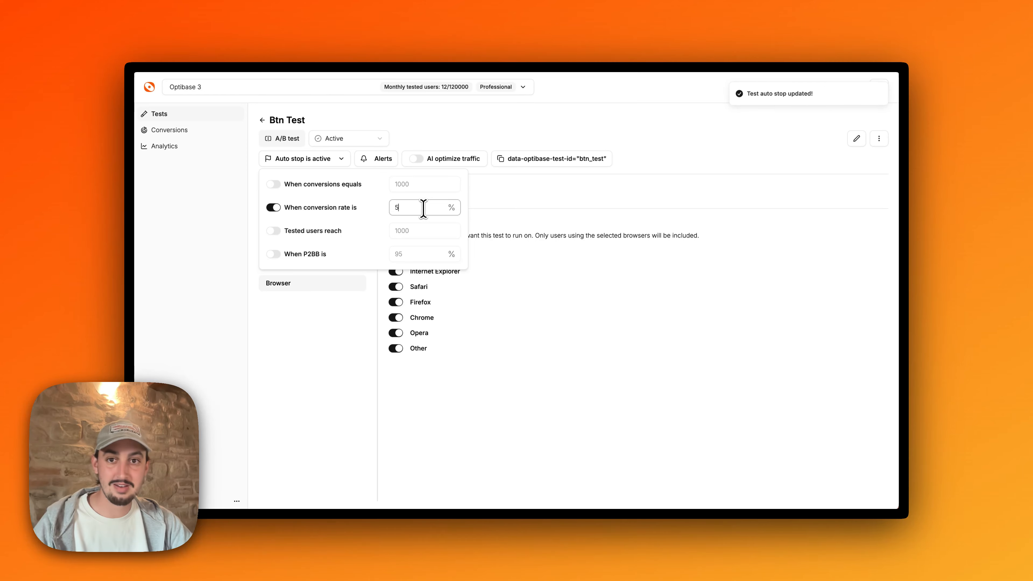
pyautogui.press('Return')
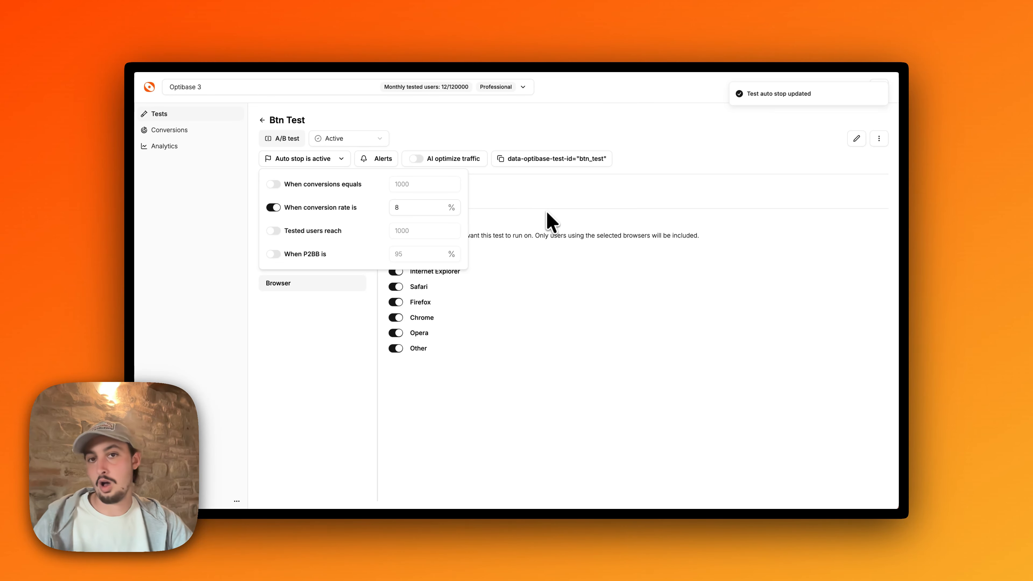
pyautogui.click(543, 224)
# Look over the workspace's analytics and open the workspace settings
pyautogui.click(181, 146)
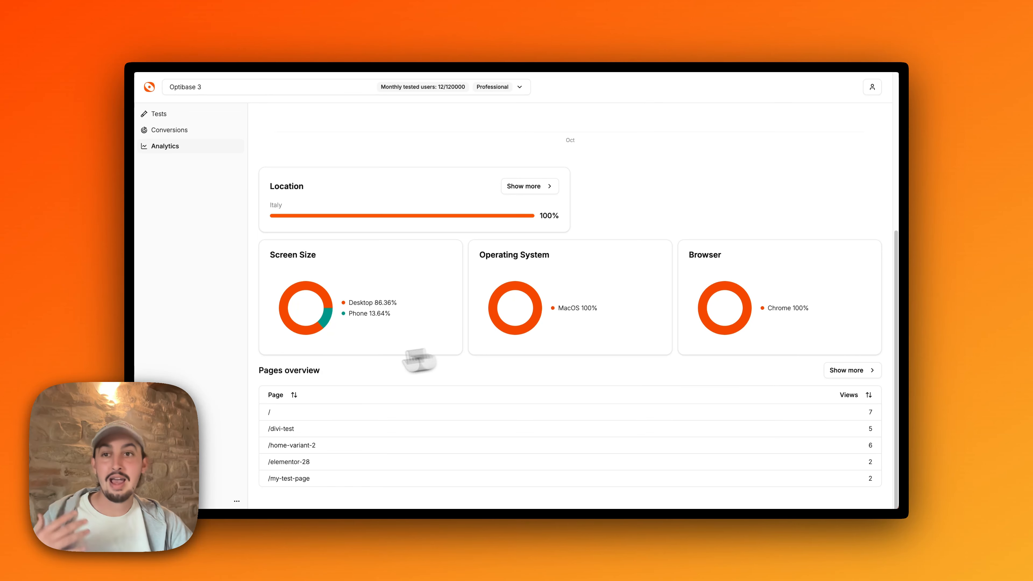
pyautogui.click(171, 485)
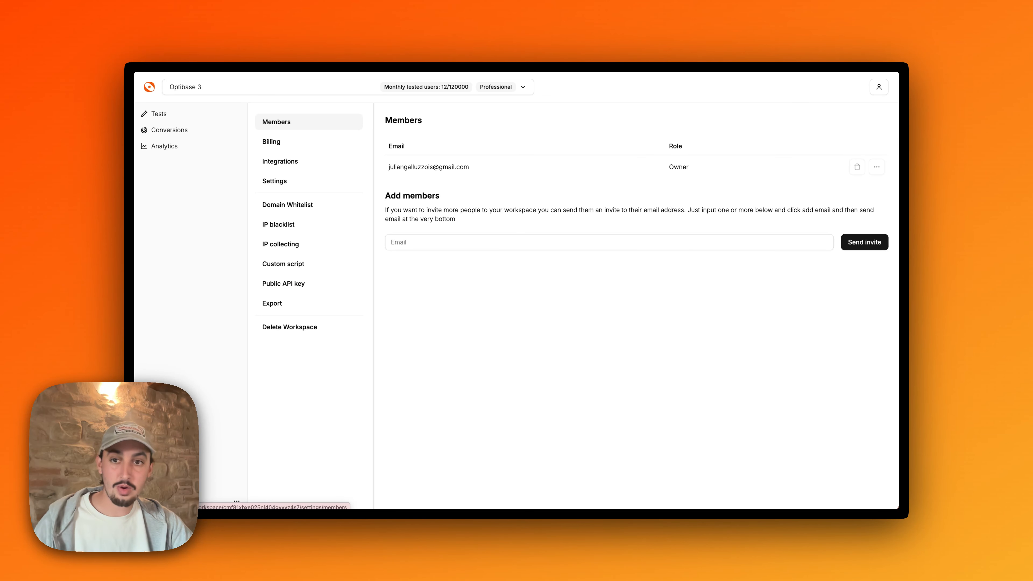
pyautogui.click(301, 210)
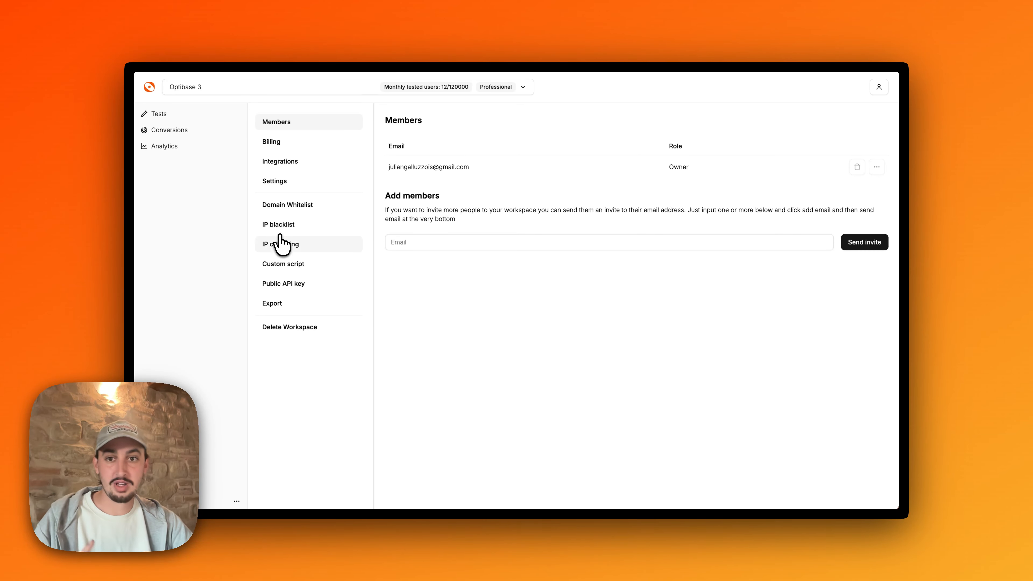
# Review the workspace's export options and check the list of available workspaces
pyautogui.click(289, 304)
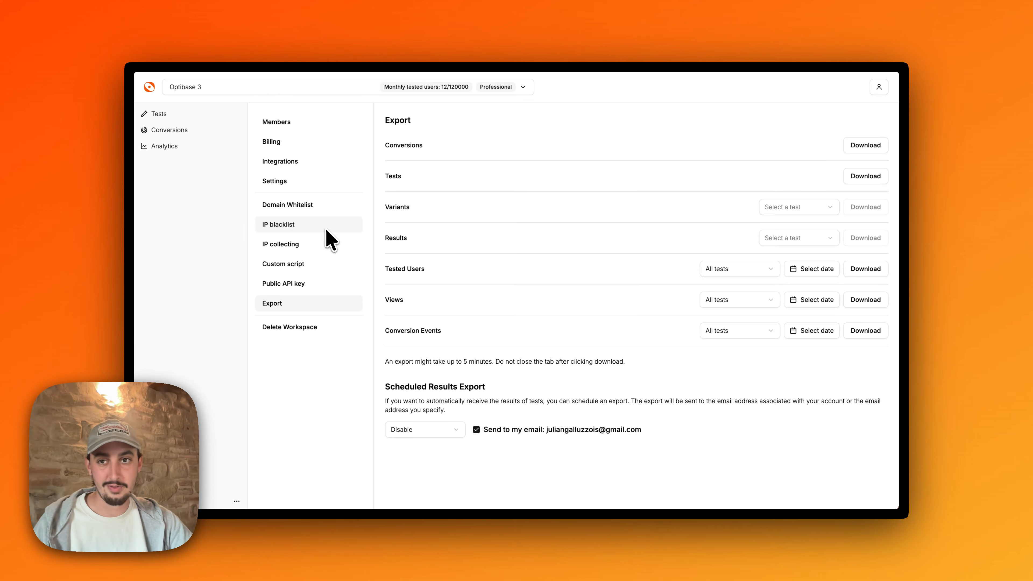
pyautogui.click(289, 91)
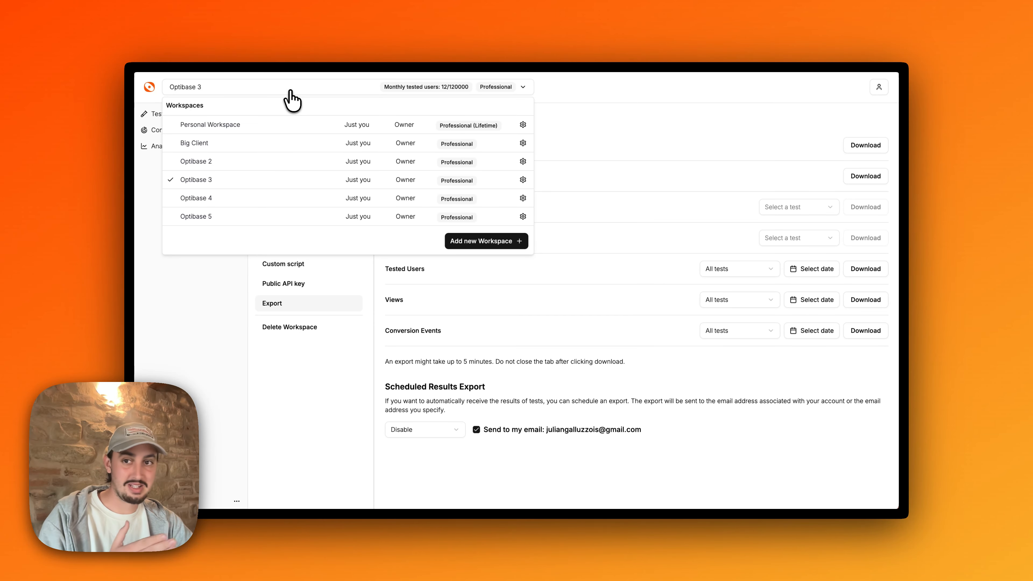
pyautogui.click(290, 91)
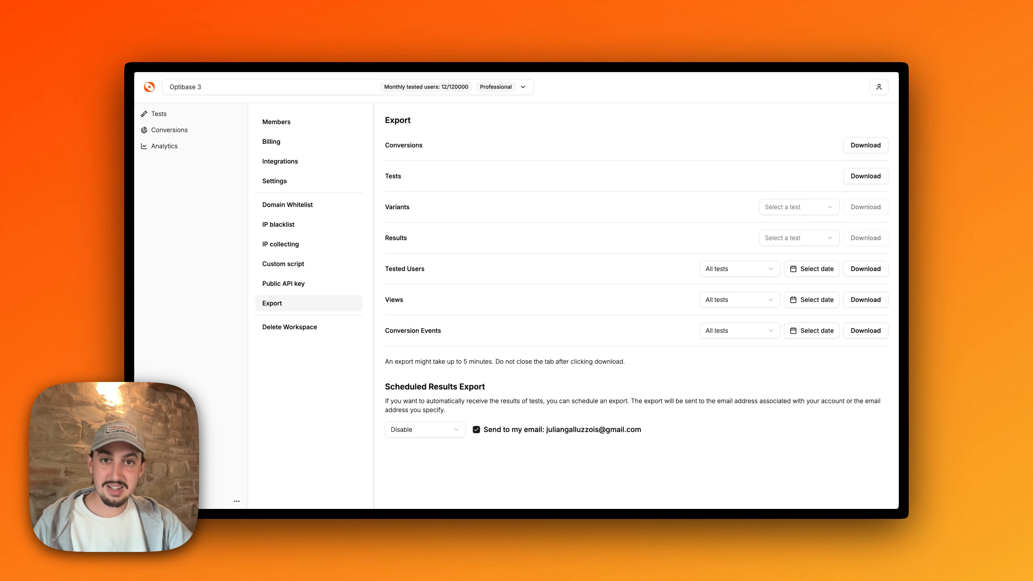